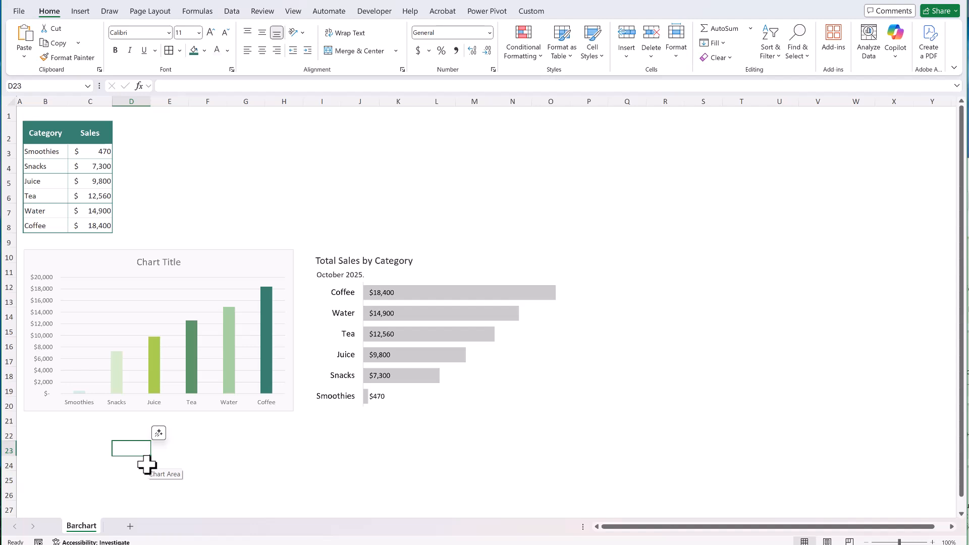
left_click(129, 182)
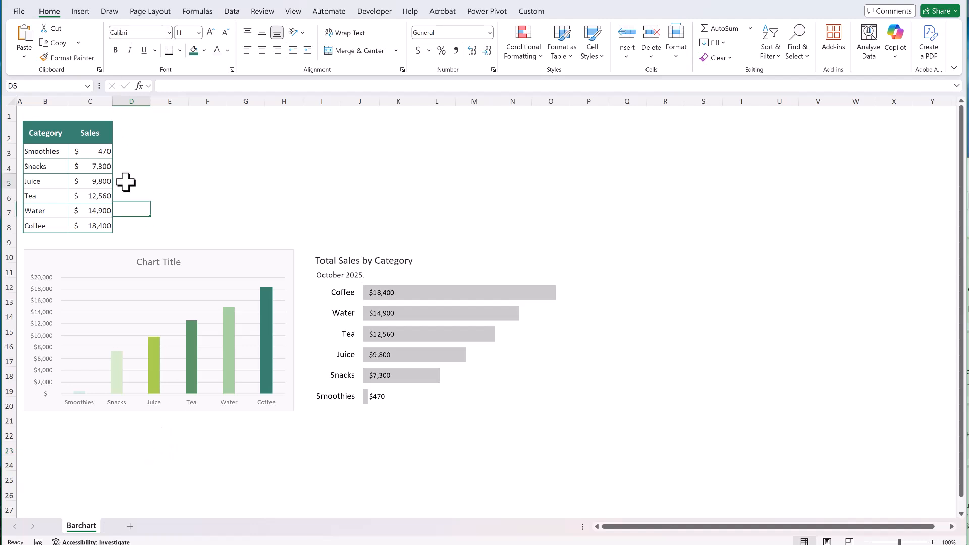
left_click(98, 136)
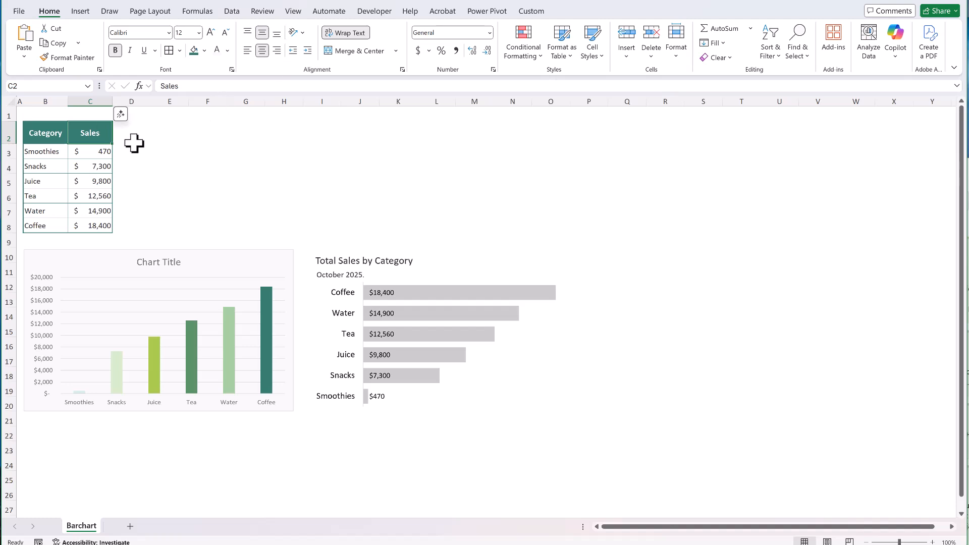
Insert a recommended Clustered Bar chart from B3:C8 and place it beside the existing Total Sales by Category bar chart.
left_click(33, 151)
left_click_drag(33, 150, 93, 222)
left_click(79, 11)
left_click(343, 42)
left_click(369, 221)
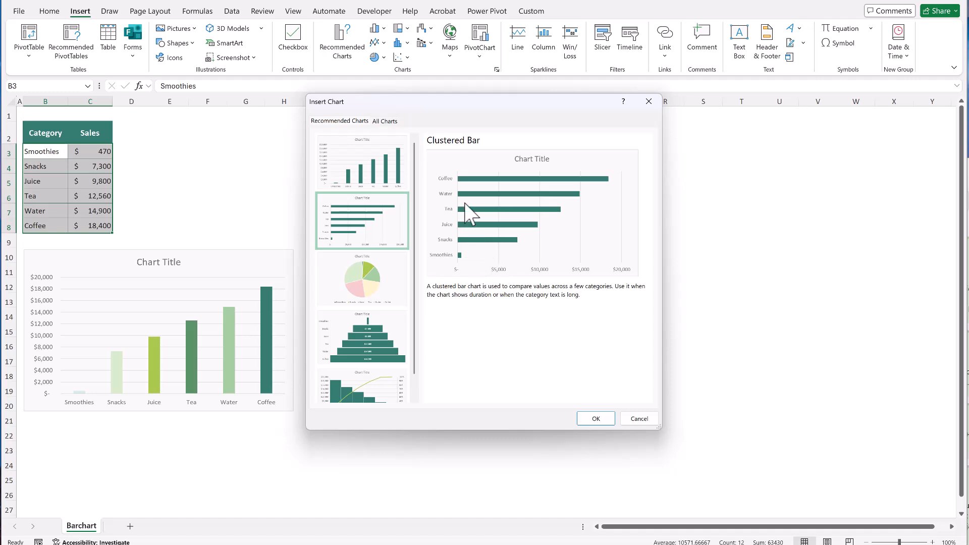
left_click(339, 182)
left_click(339, 197)
left_click(378, 152)
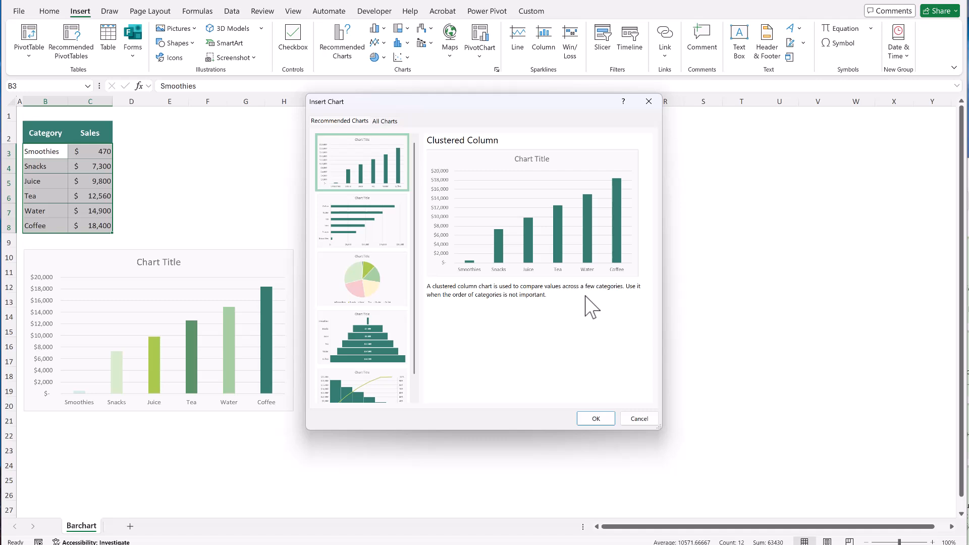
left_click(399, 230)
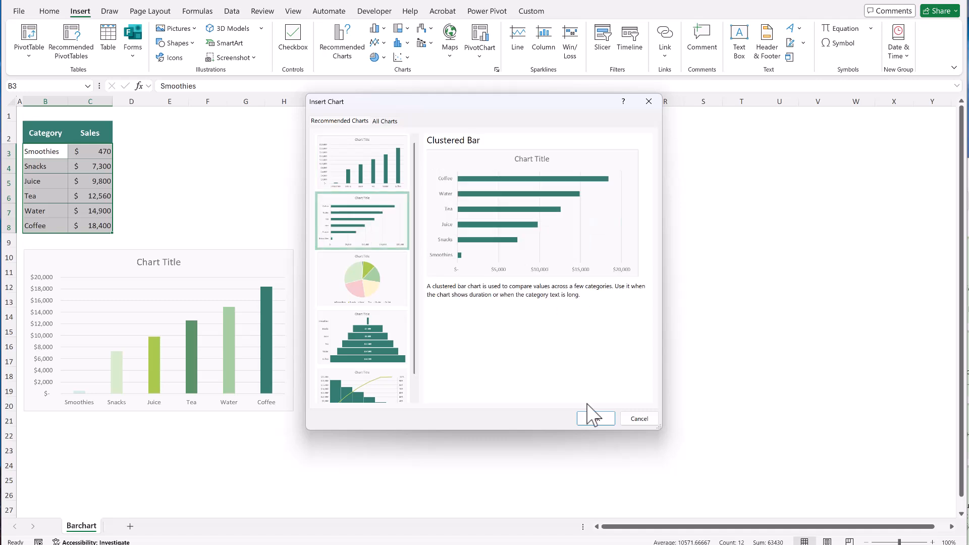
left_click(595, 418)
left_click_drag(517, 233, 729, 244)
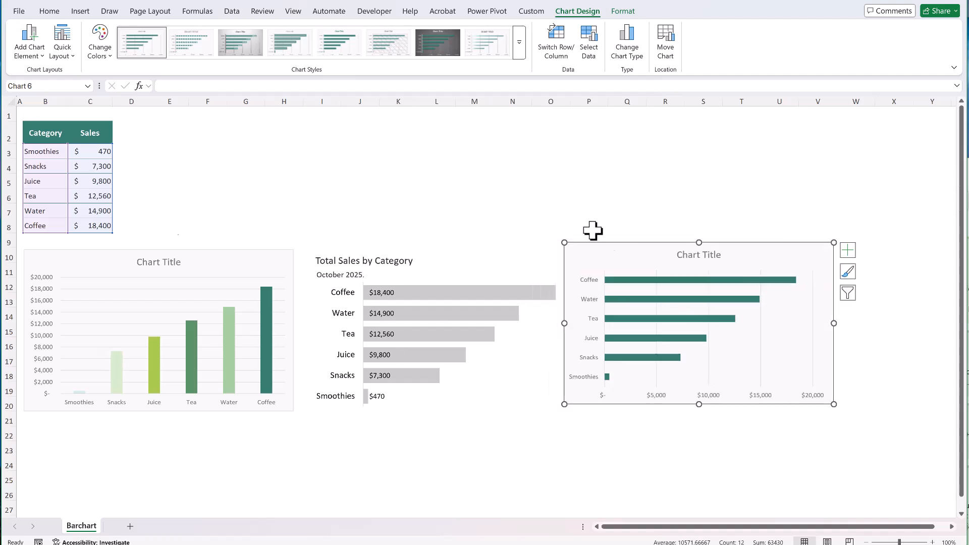
Add data labels to the new bar chart in the Inside Base position.
left_click(602, 397)
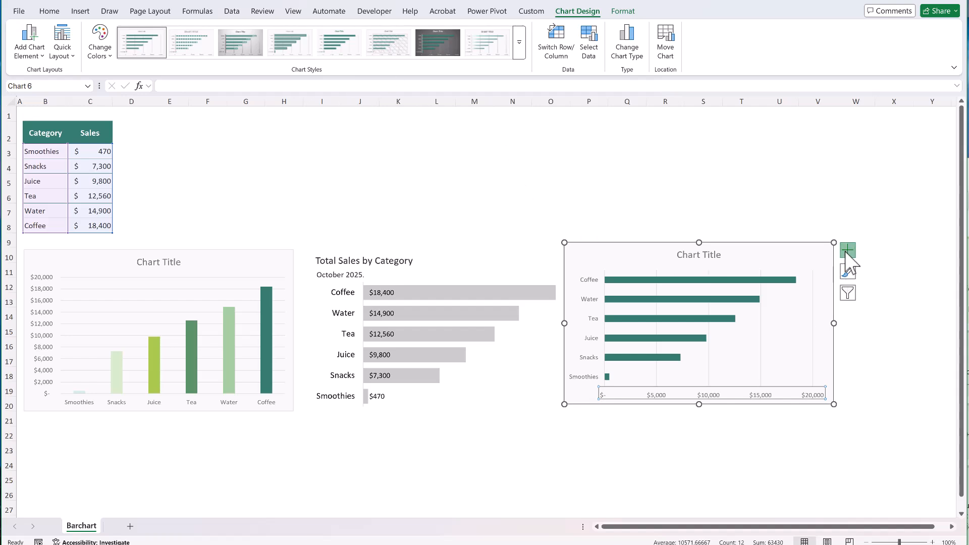
left_click(846, 251)
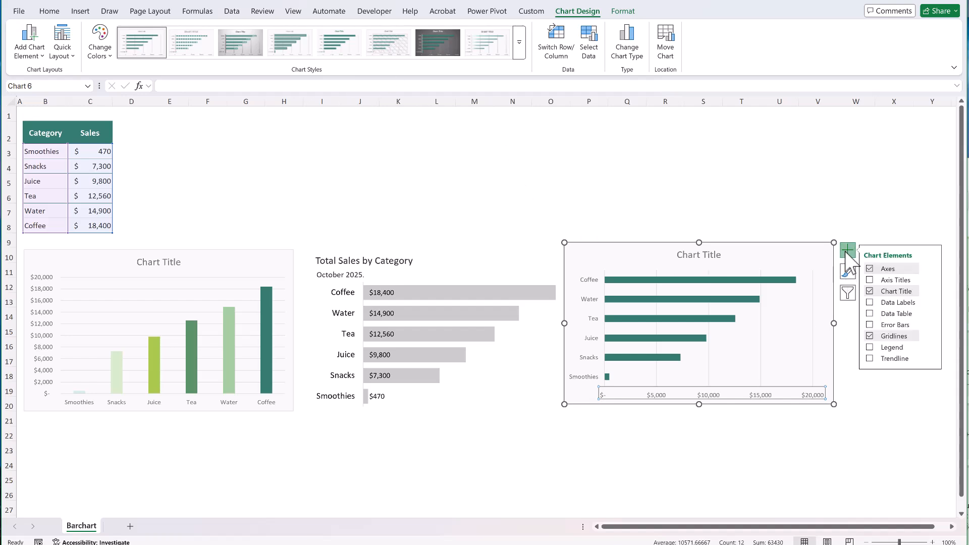
left_click(884, 302)
left_click(931, 302)
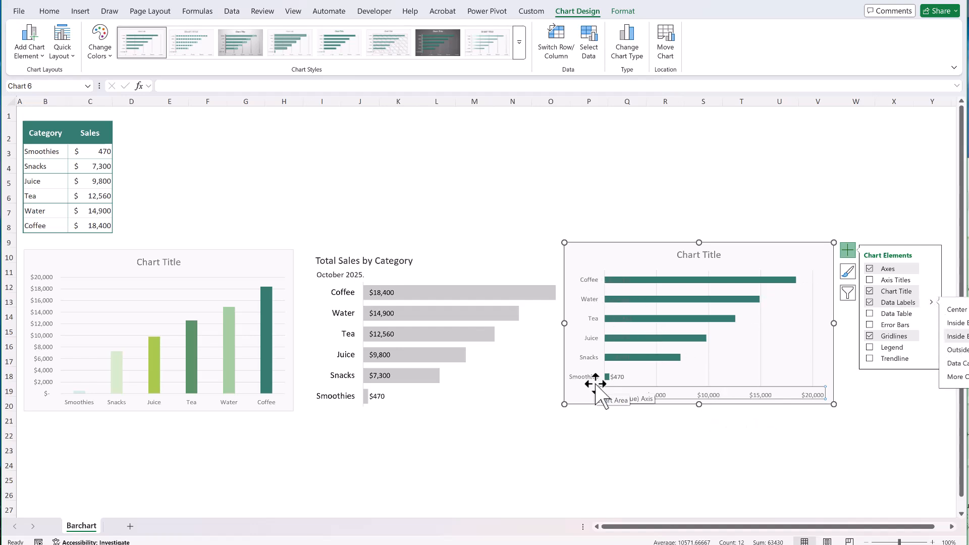
Set the font size of the new chart's value axis, category axis and data labels to 11.
left_click(49, 11)
left_click(199, 33)
left_click(186, 101)
left_click(589, 281)
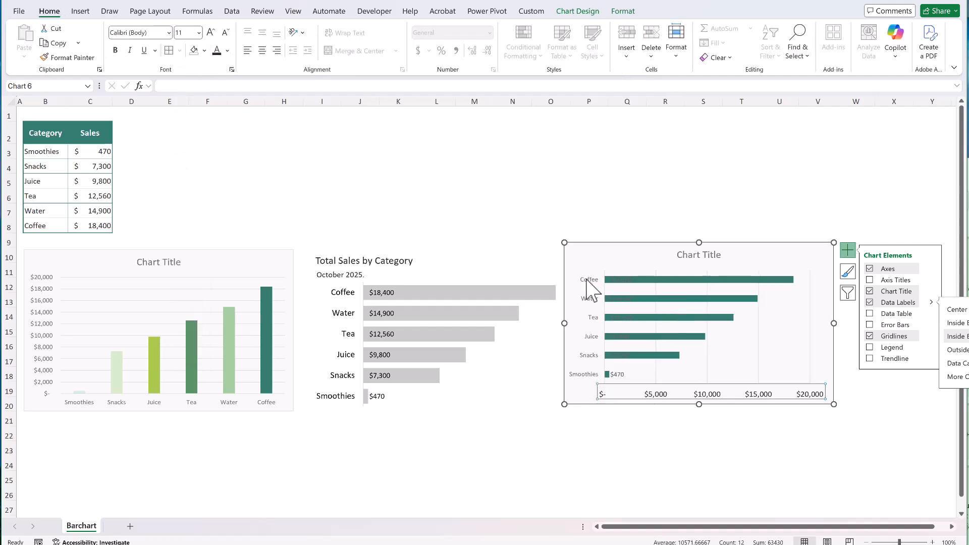
left_click(210, 33)
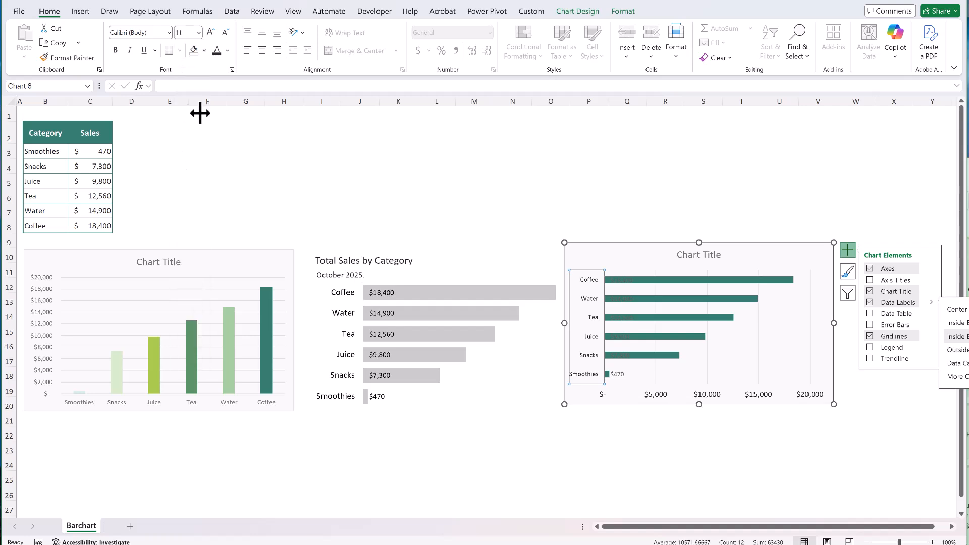
left_click(617, 375)
left_click(199, 32)
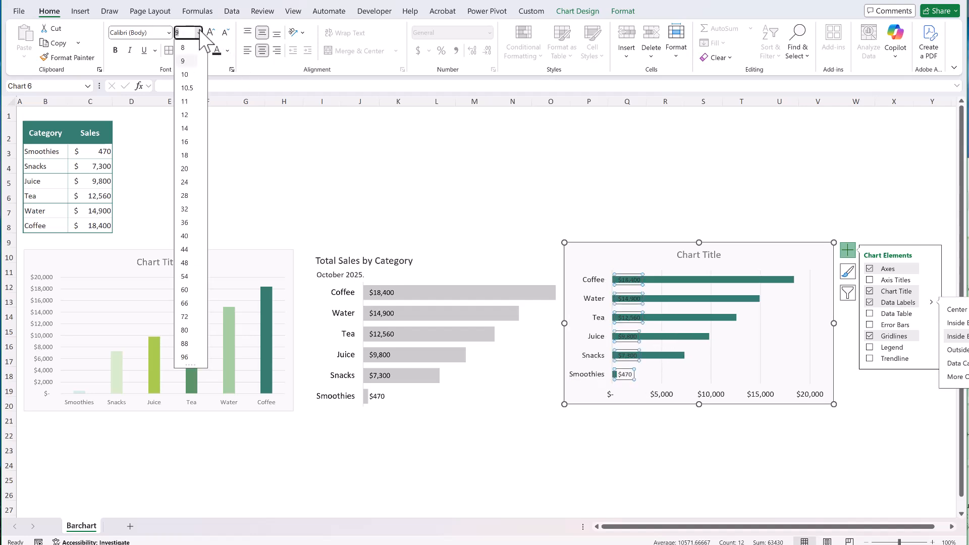
left_click(187, 104)
left_click(625, 462)
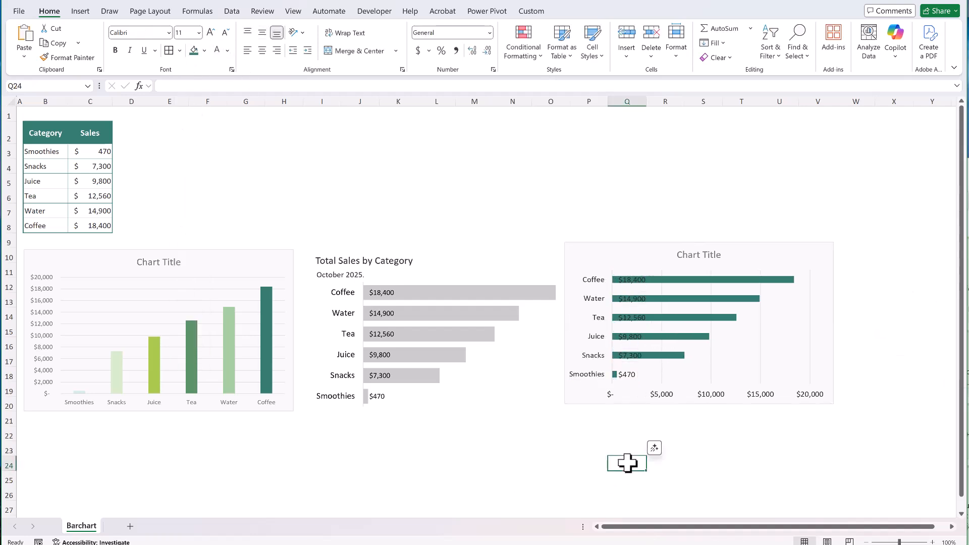
Delete the new bar chart's gridlines and value axis, and clear the chart area's fill and outline.
left_click(716, 381)
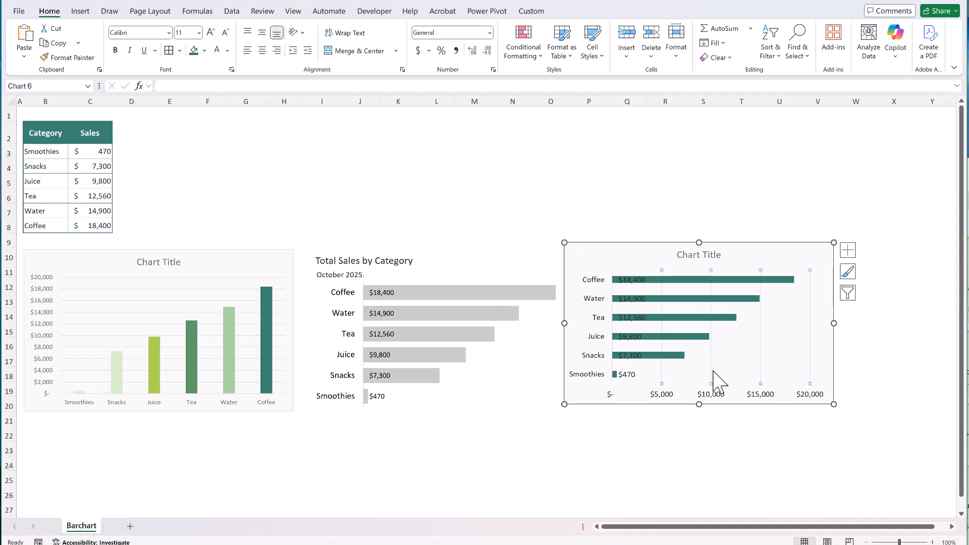
left_click(672, 401)
key("Delete")
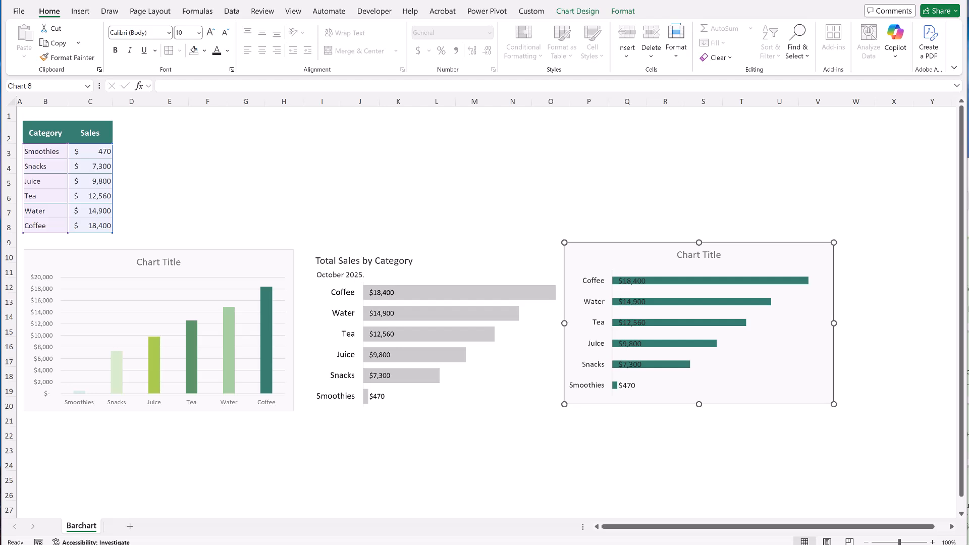
left_click(622, 12)
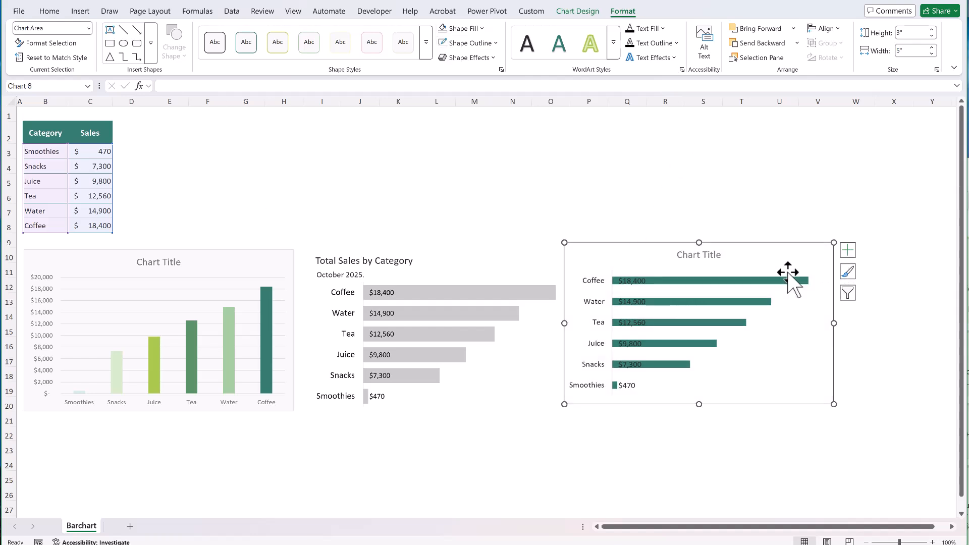
Set the gap width of the new chart's bars to 40%.
left_click(755, 281)
right_click(756, 281)
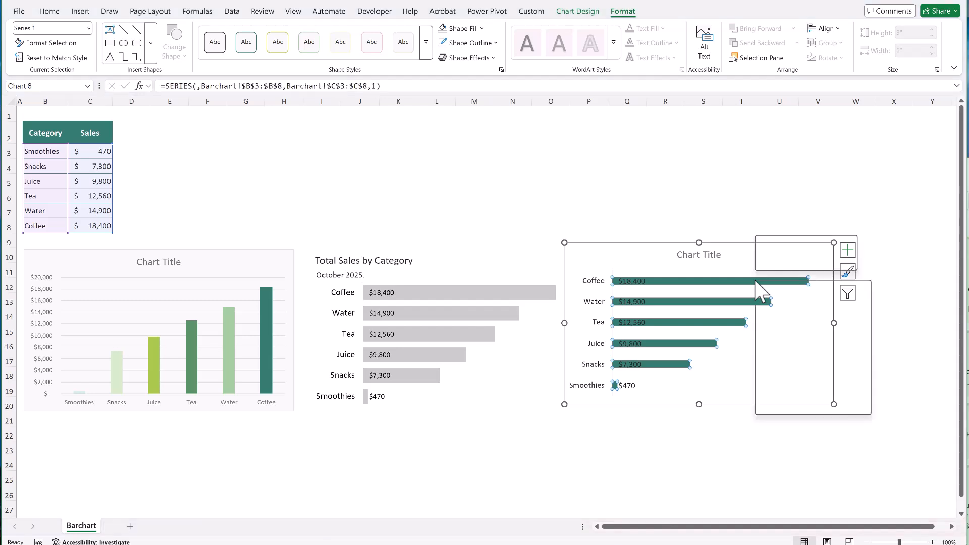
left_click(784, 405)
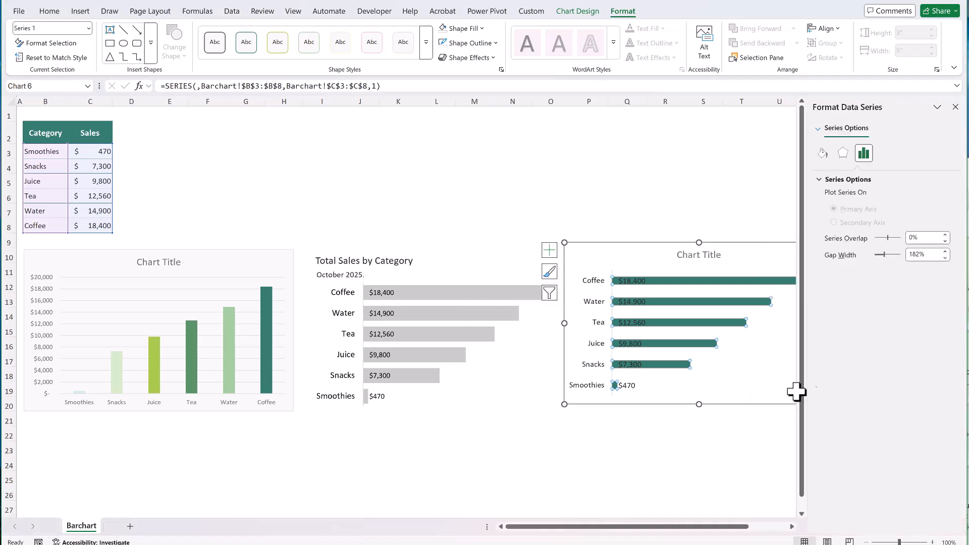
left_click(916, 255)
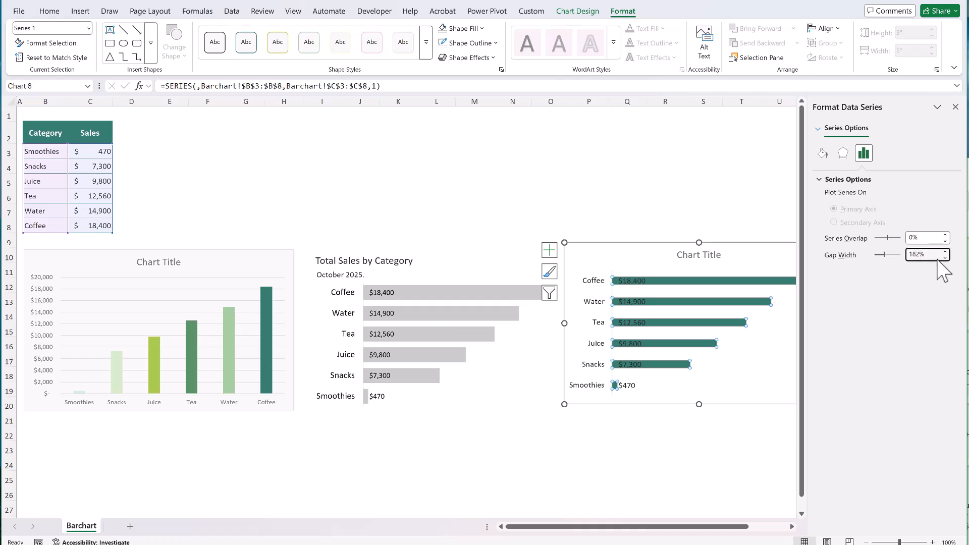
key("ctrl+a")
type("40")
left_click(731, 438)
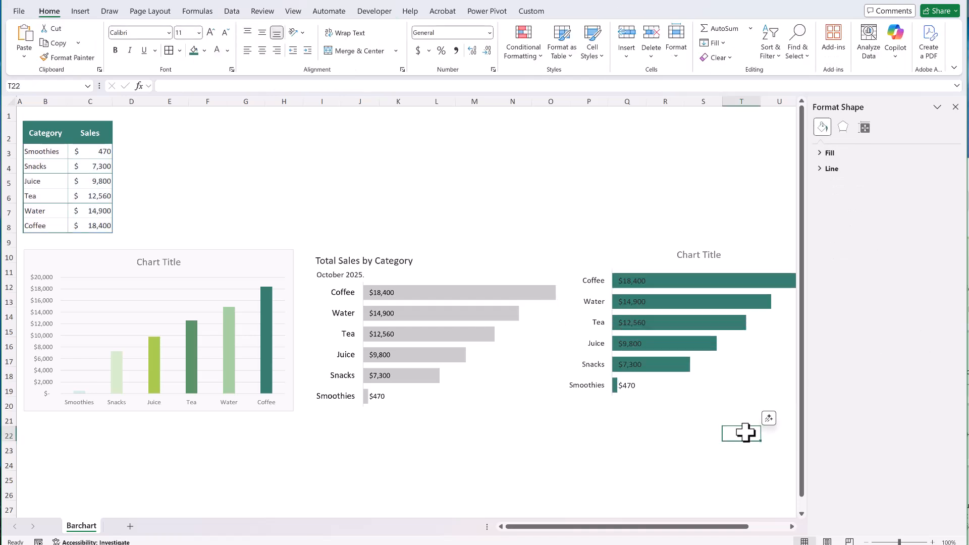
left_click(955, 107)
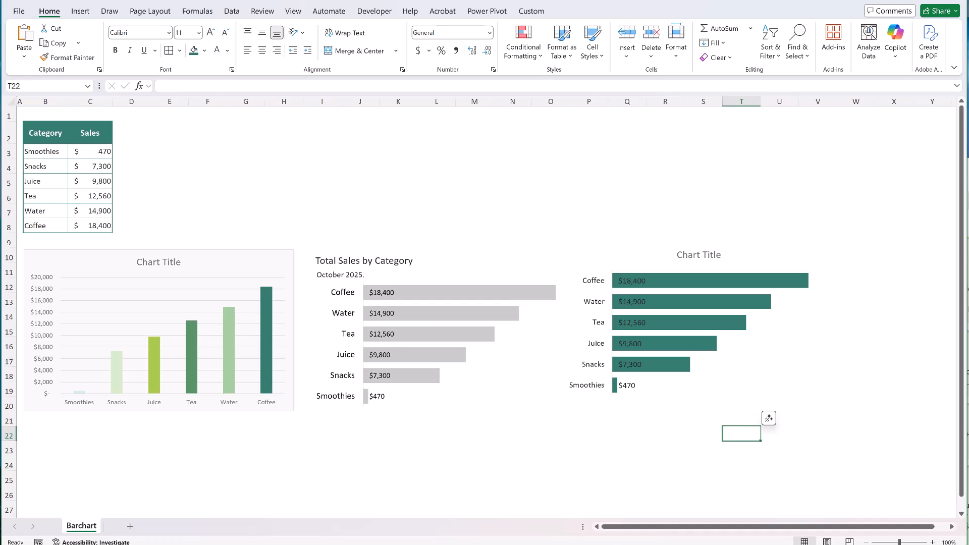
Fill all bars of the new chart with the light gray used in the reference bar chart.
left_click(661, 302)
left_click(194, 51)
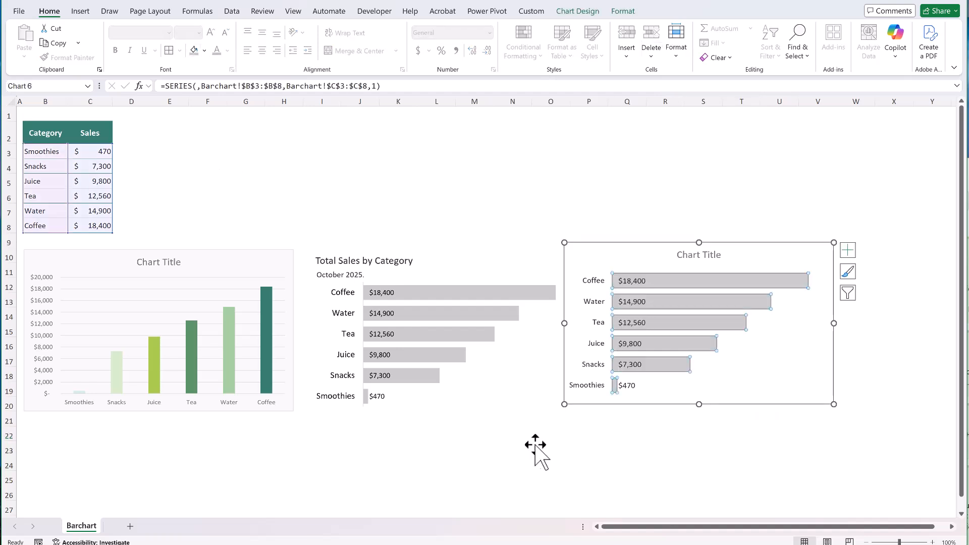
left_click(566, 463)
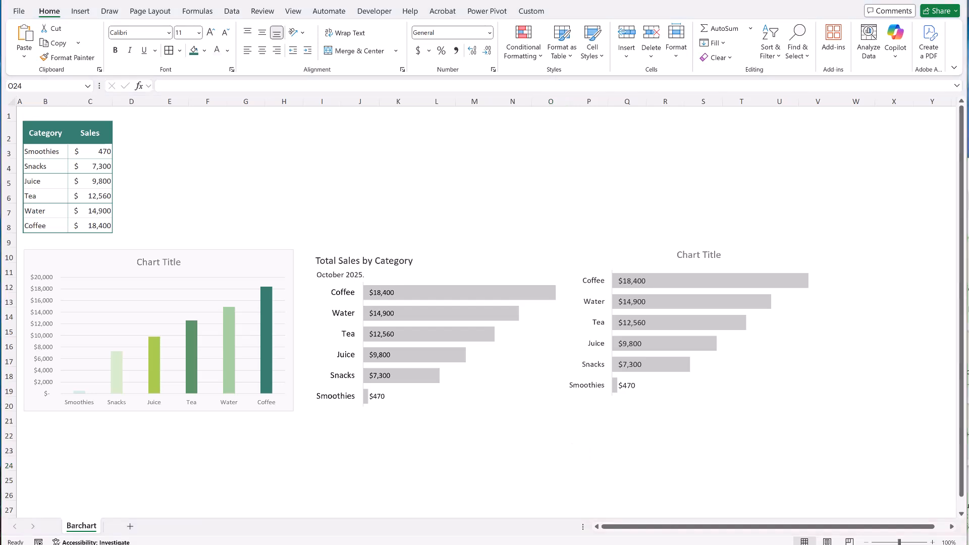
Apply the custom number format #,##0.0,"K" to the new bar chart's data labels.
left_click(631, 324)
right_click(631, 326)
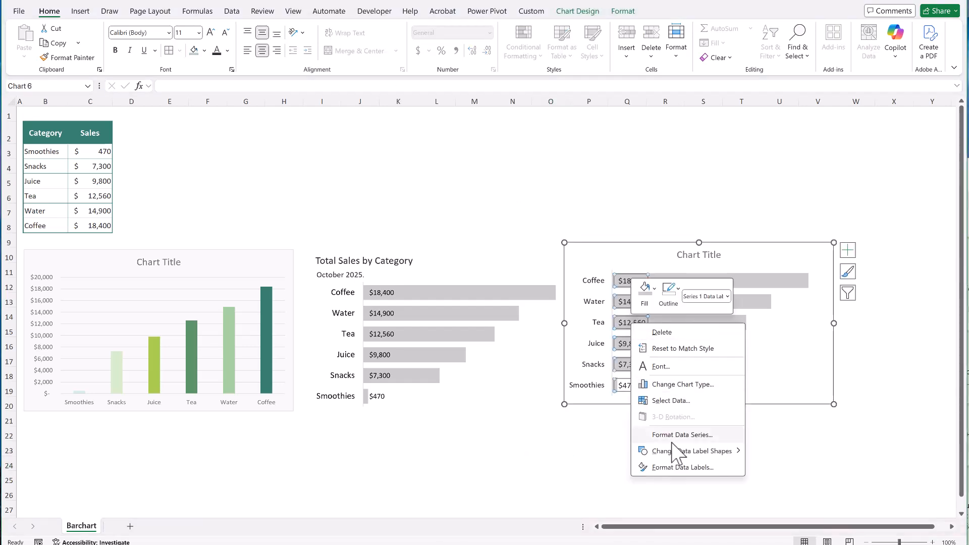
left_click(680, 468)
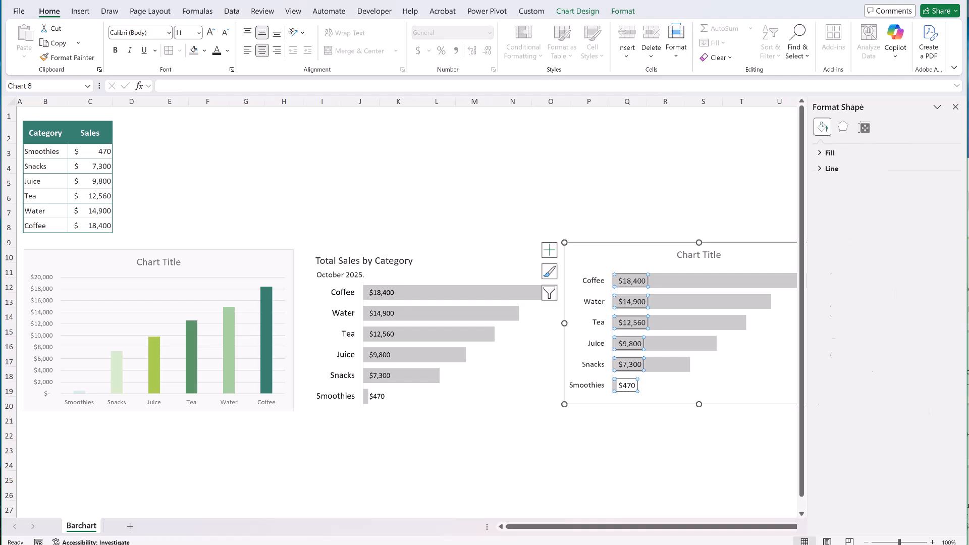
left_click(823, 402)
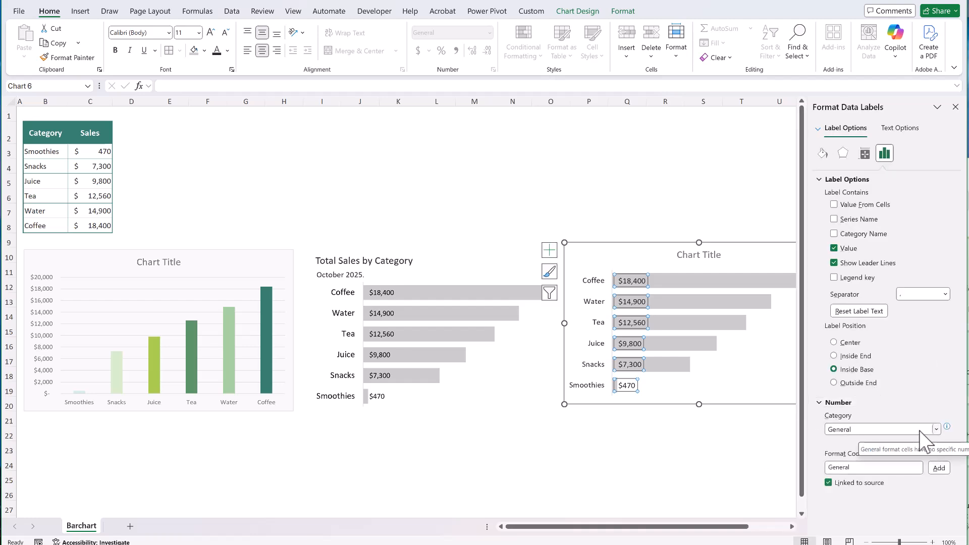
left_click(936, 430)
left_click(875, 418)
left_click(886, 485)
key("ctrl+a")
key("BackSpace")
type("#,##0.0,\"K\"")
left_click(941, 489)
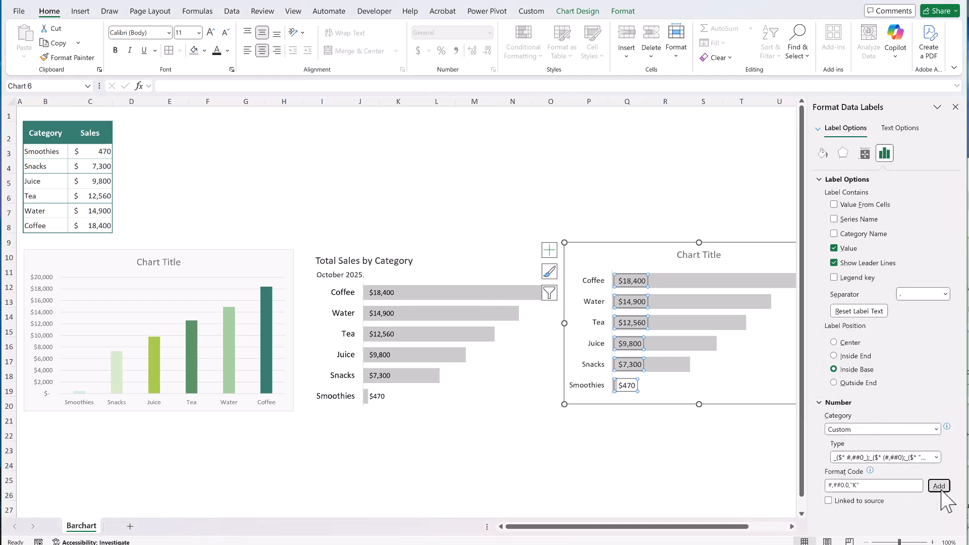
left_click(716, 478)
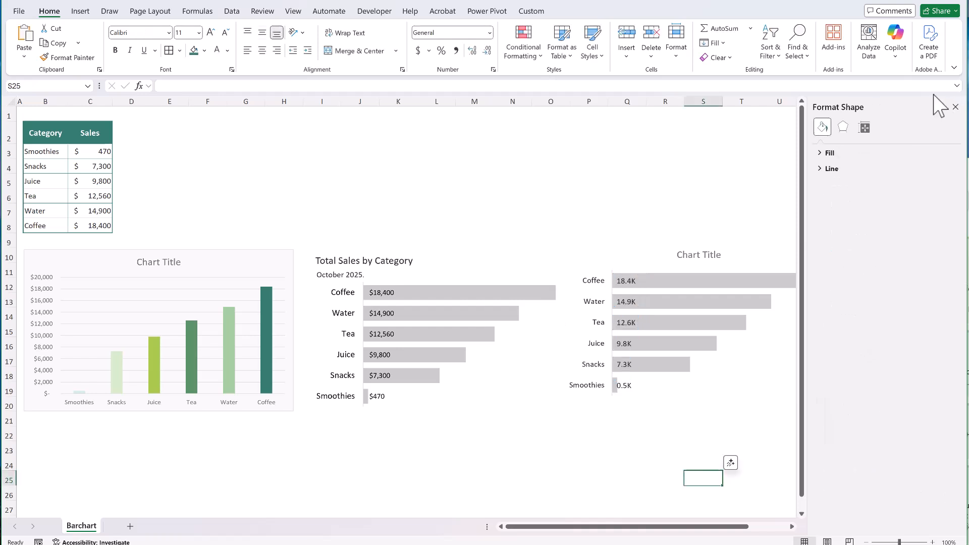
left_click(955, 107)
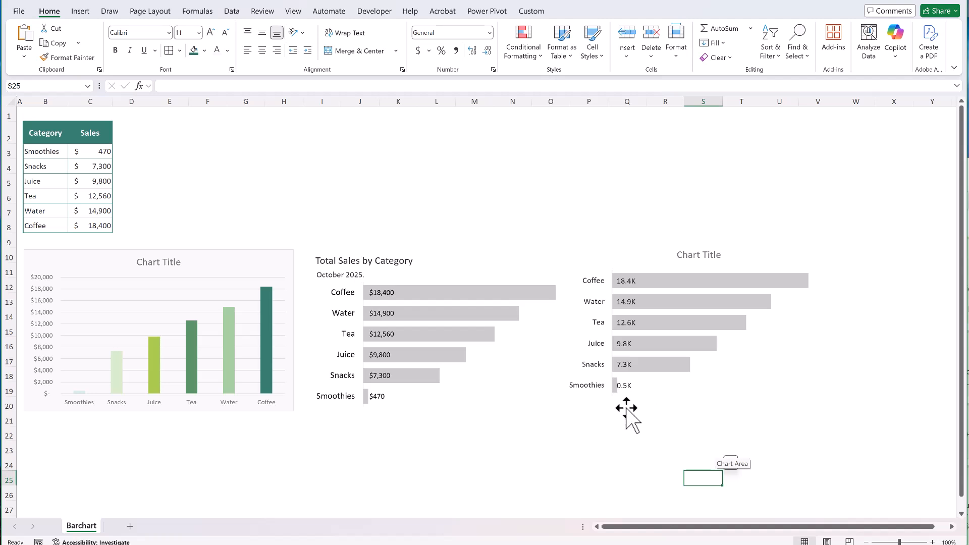
Replace the new chart's title with a bold "Total Sales by Category" and move it to the chart's upper-left corner.
left_click(696, 254)
left_click(319, 259)
left_click_drag(318, 260, 417, 263)
left_click(656, 483)
key("ctrl+c")
left_click(692, 256)
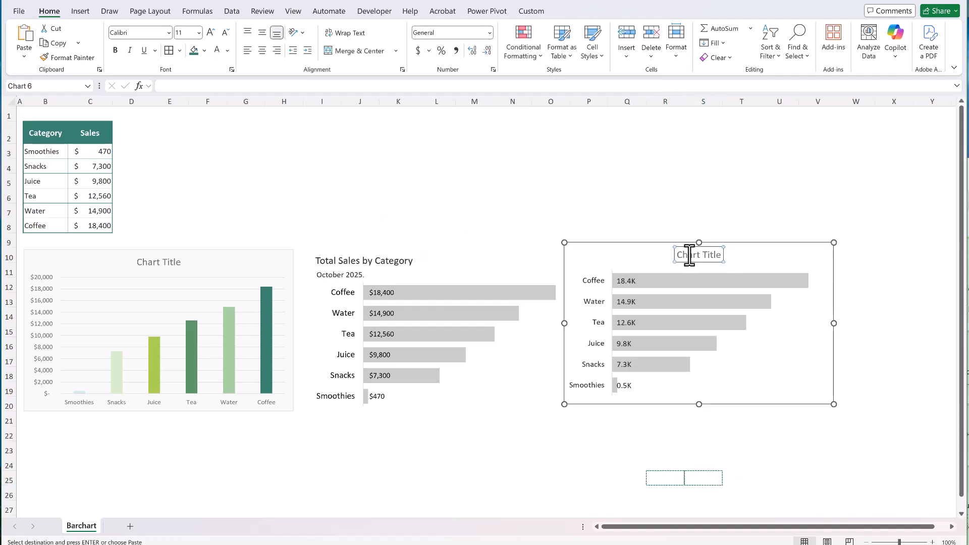
key("ctrl+v")
left_click_drag(634, 247, 597, 253)
left_click(612, 468)
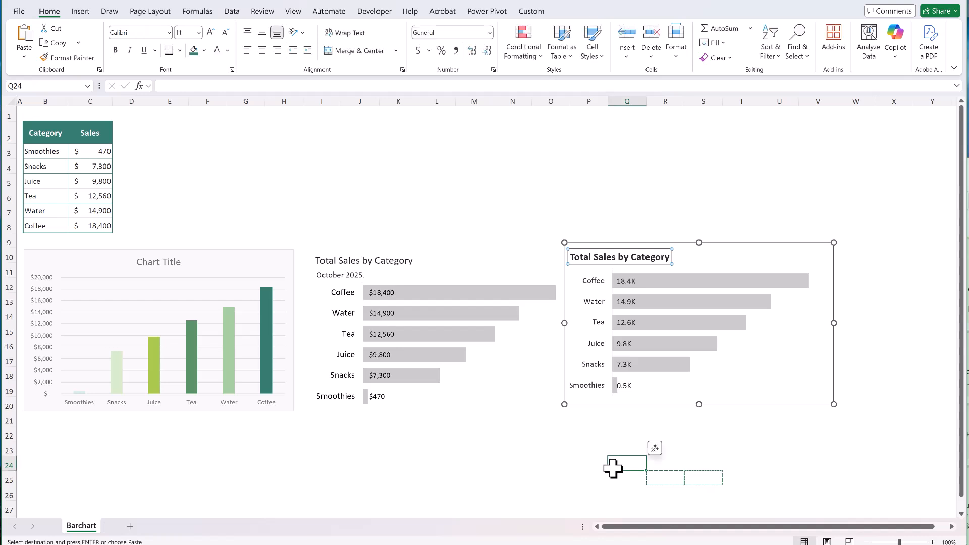
Lower the upper edge of the new chart's plot area to make room for a subtitle under the title.
left_click(703, 287)
left_click(706, 271)
left_click_drag(717, 278, 719, 278)
Insert a text box reading "October 2025" just below the new chart's title and remove its shape fill.
left_click(82, 14)
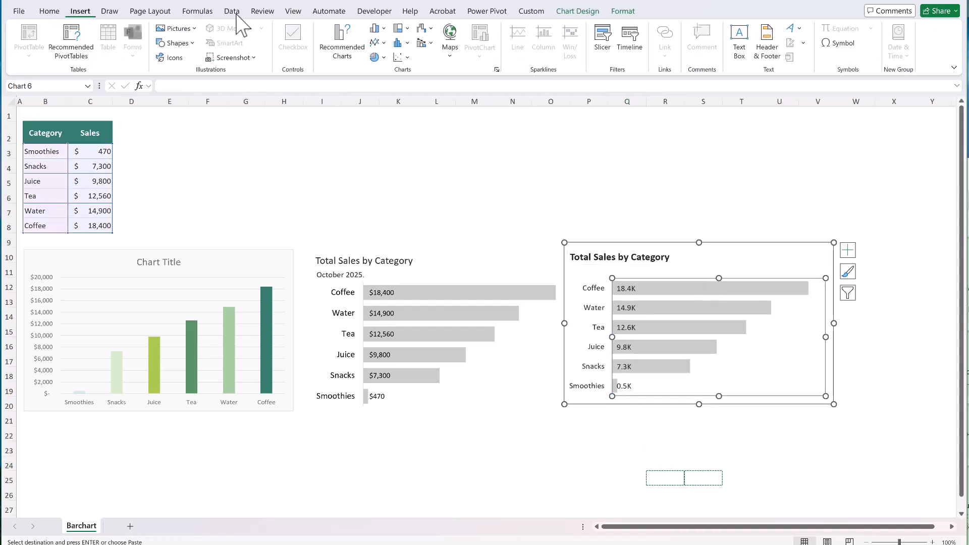
left_click(739, 36)
left_click_drag(569, 263, 669, 266)
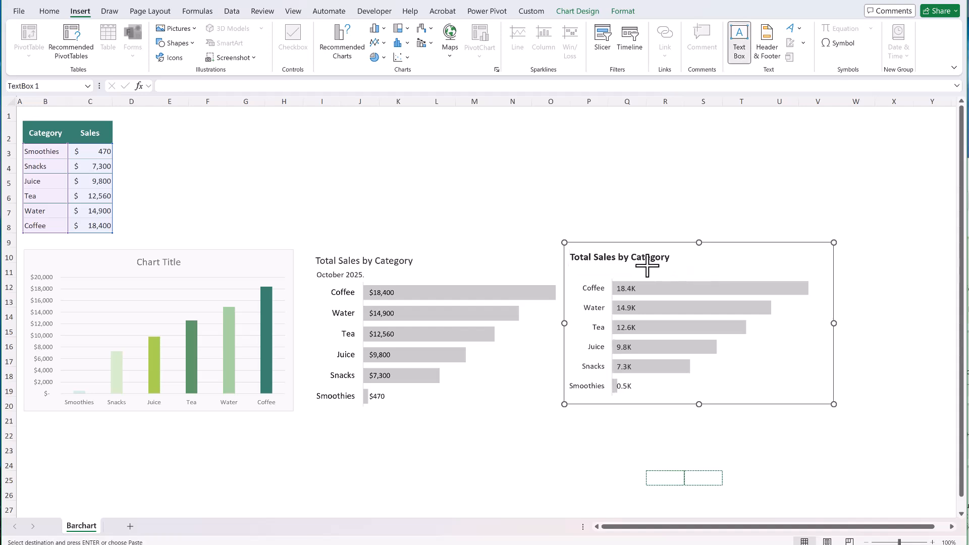
type("O")
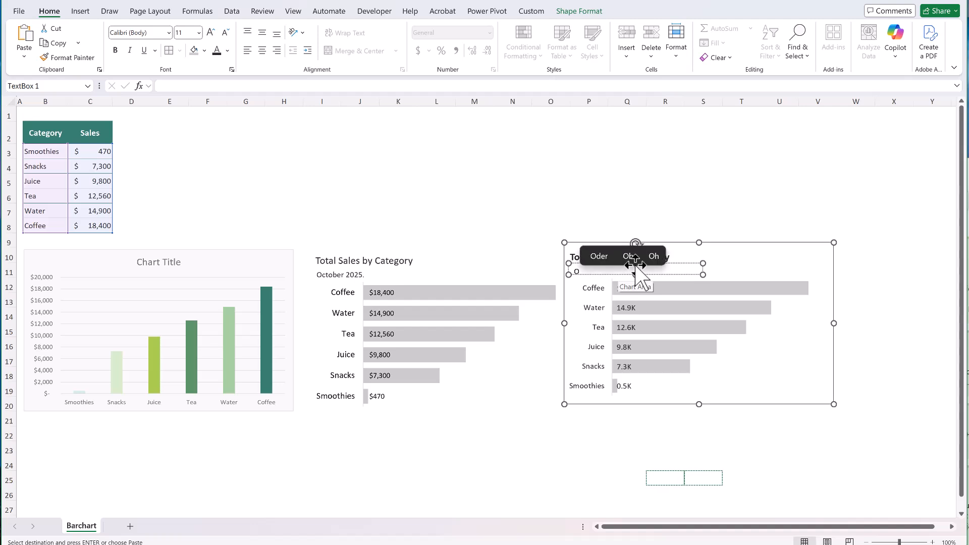
type("ctober 2025")
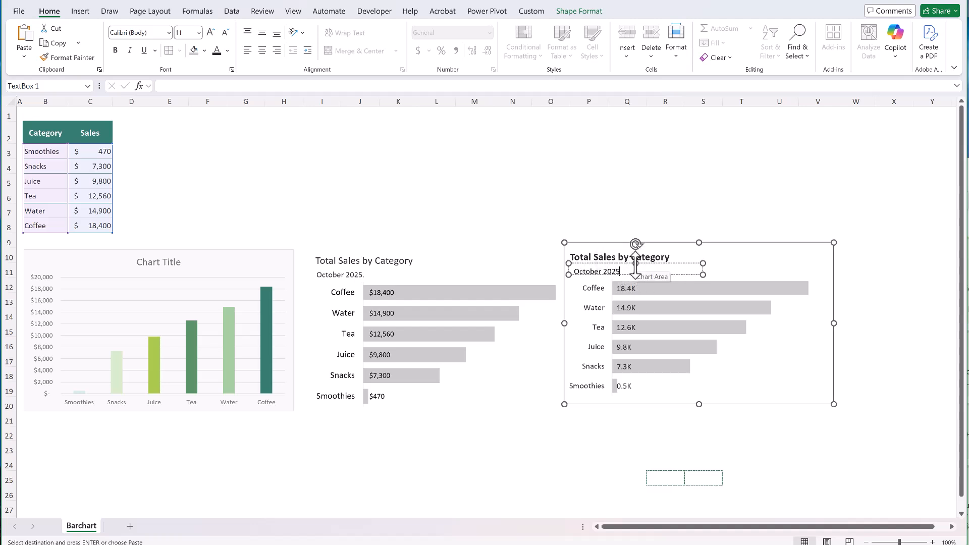
left_click(575, 11)
left_click(460, 31)
left_click(443, 244)
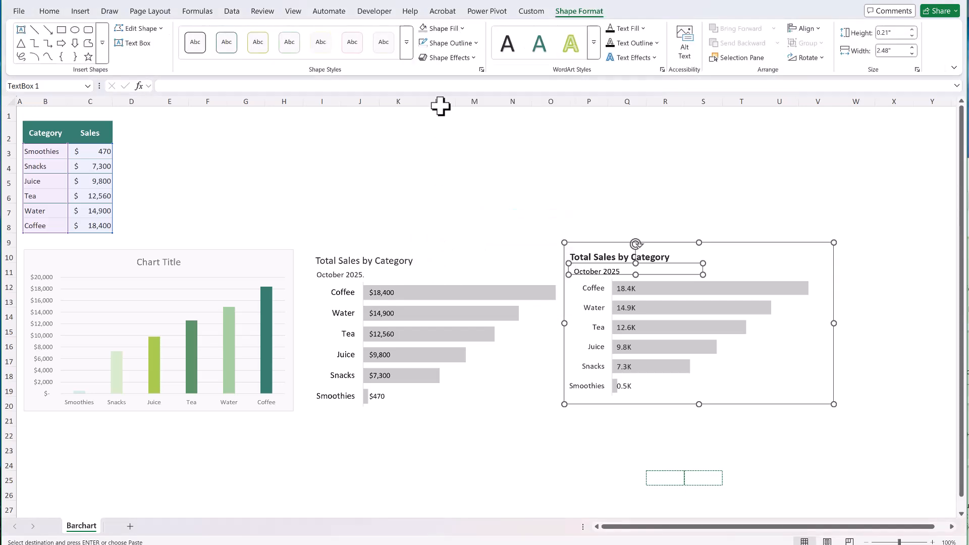
Shift the "October 2025" subtitle text box slightly so it lines up with the left edge of the bold chart title.
left_click(769, 472)
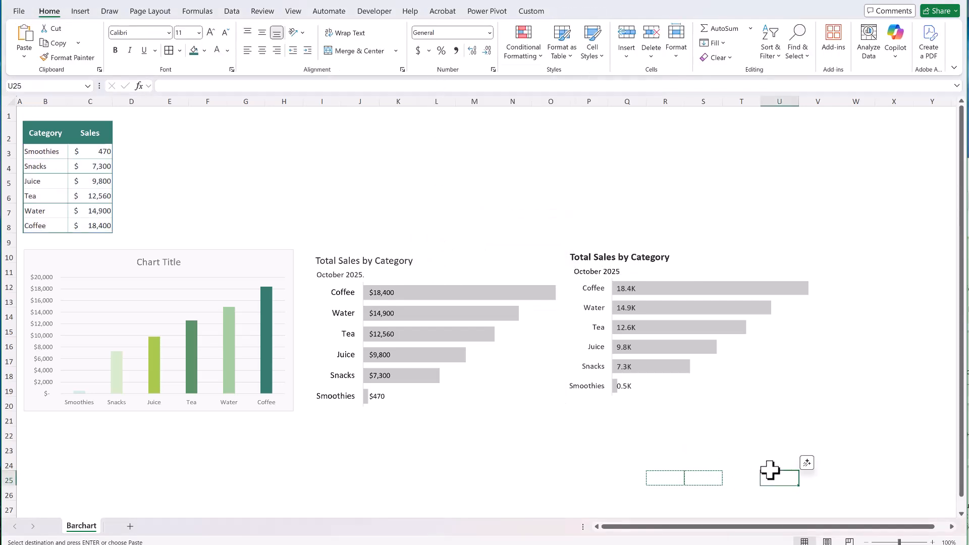
left_click(596, 271)
left_click_drag(674, 263, 669, 262)
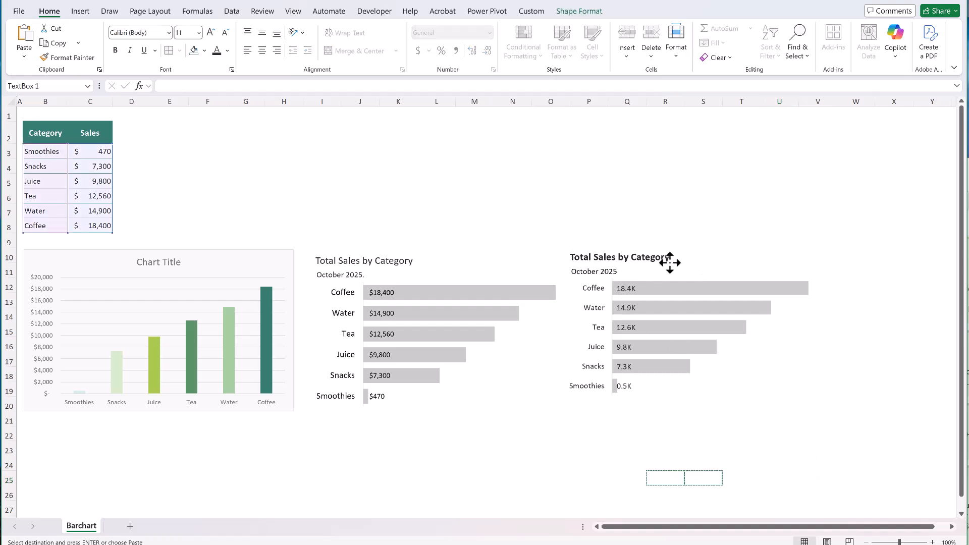
left_click(491, 461)
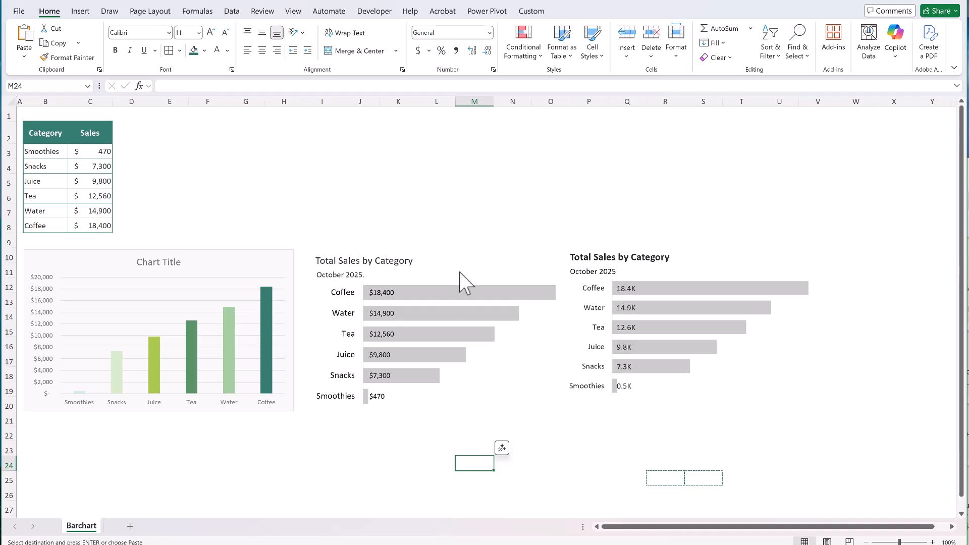
Check how the three charts read at a reduced zoom and restore the 100% view.
left_click(866, 542)
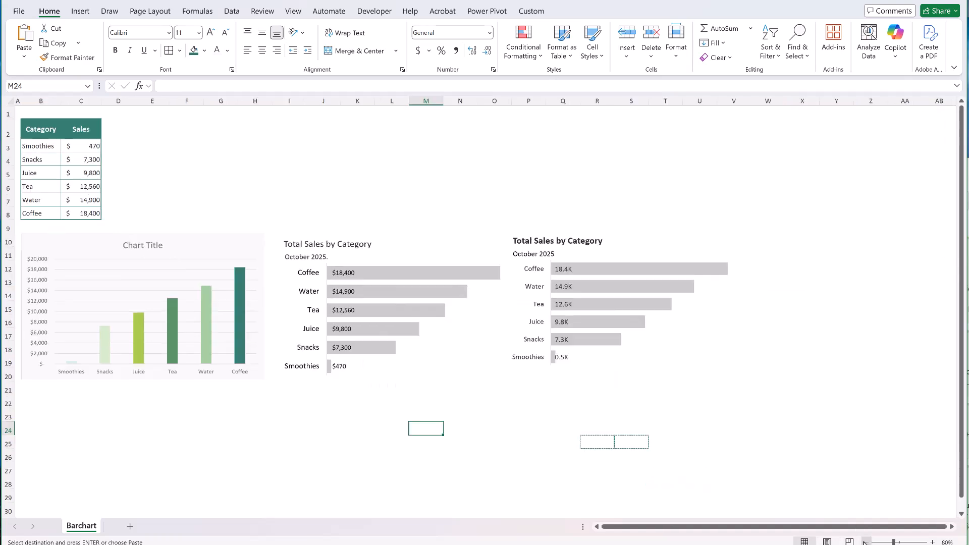
left_click(866, 542)
left_click(865, 542)
left_click(866, 542)
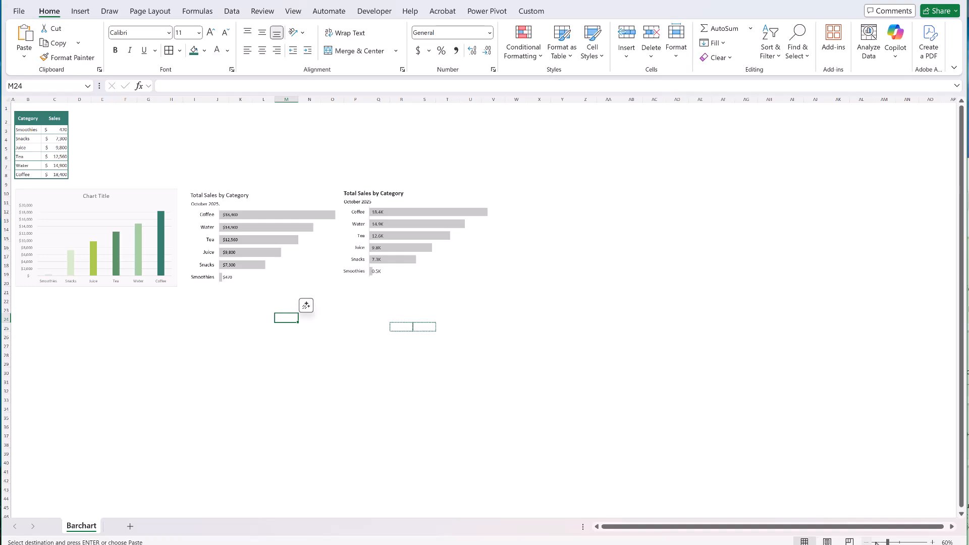
left_click(933, 542)
left_click(933, 542)
left_click(933, 542)
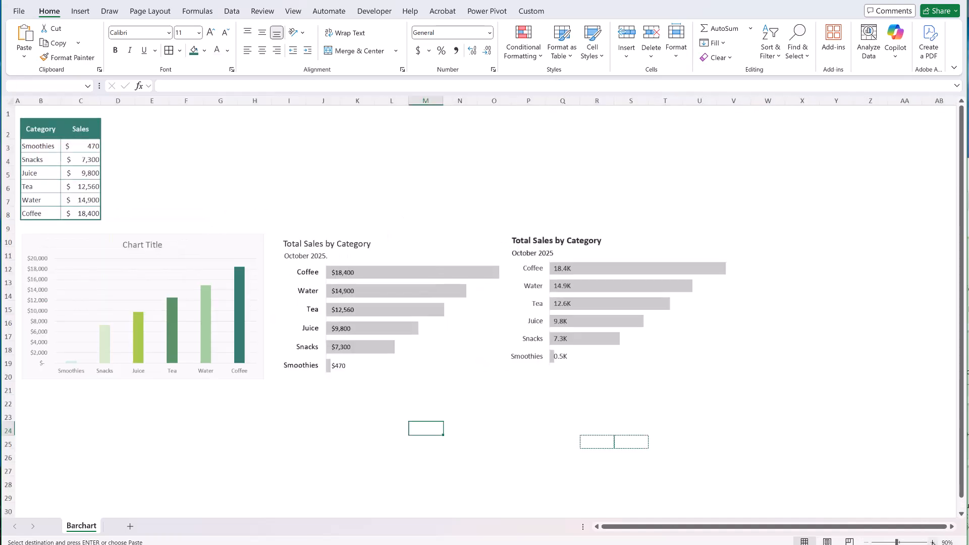
left_click(932, 542)
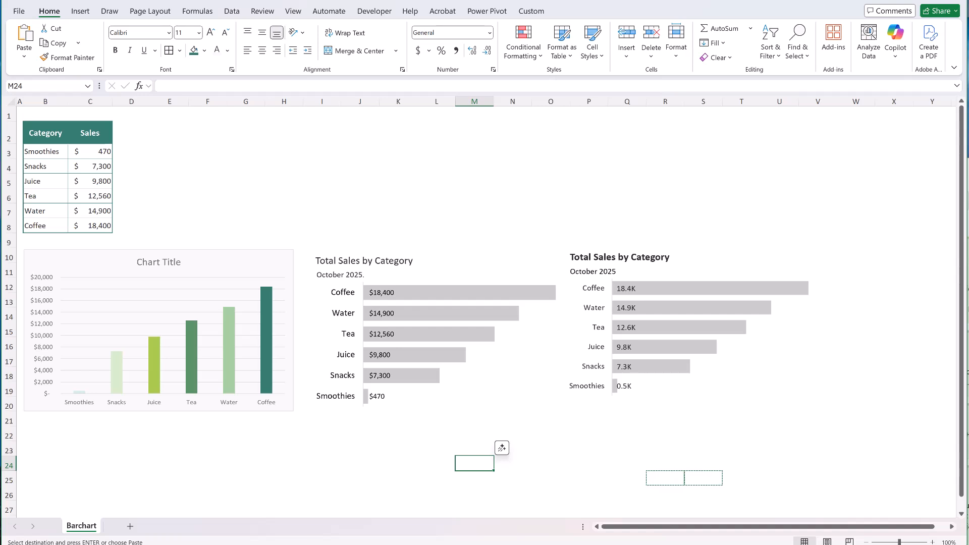
Save the finished gray bar chart with the thousands labels as a chart template named "Grey Barchart".
left_click(833, 402)
right_click(835, 403)
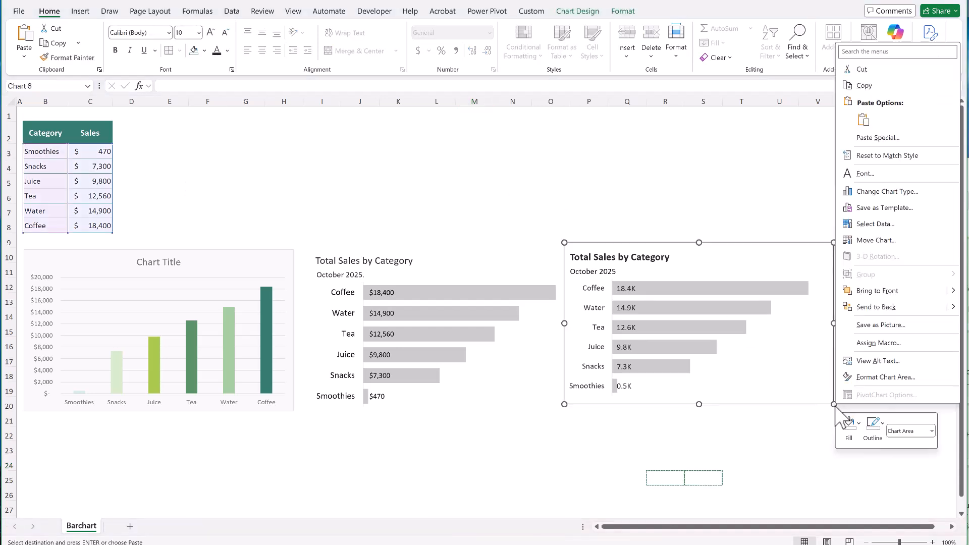
left_click(880, 210)
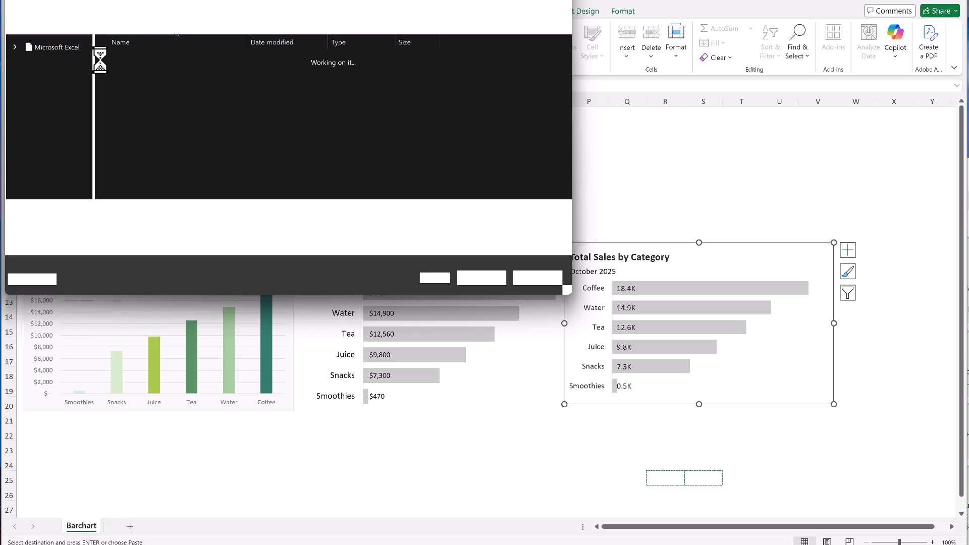
type("Grey Barchart")
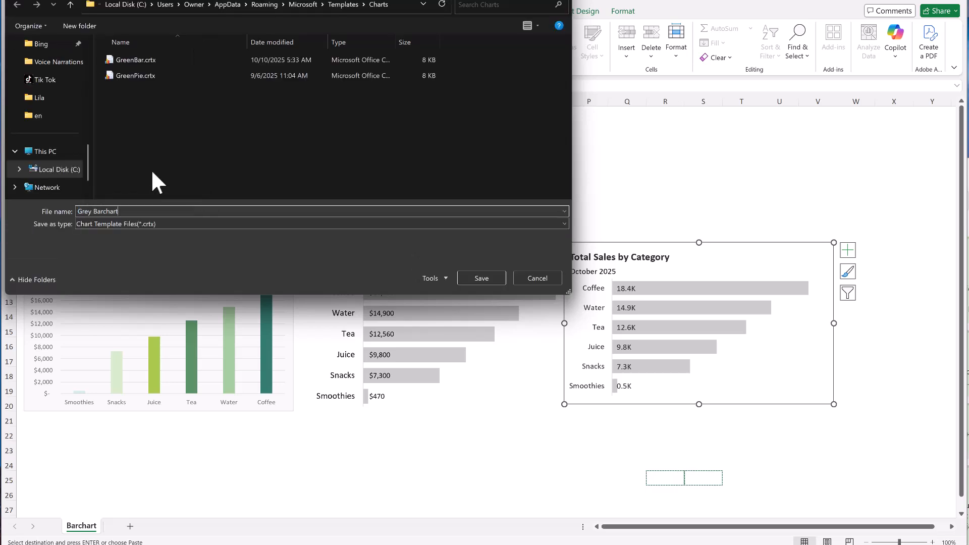
left_click(480, 279)
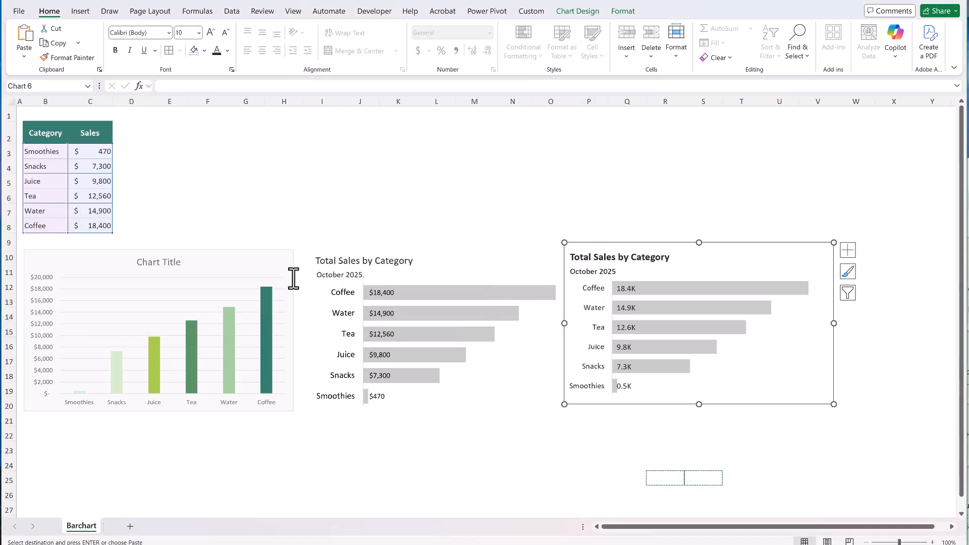
Try the saved gray bar chart template on the original green column chart and undo the chart type change.
left_click(276, 268)
left_click(578, 11)
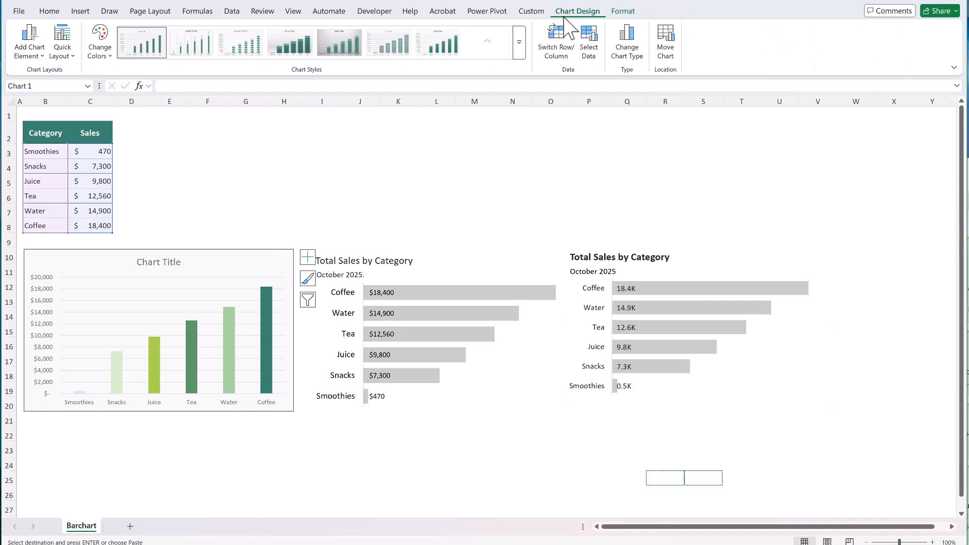
left_click(625, 46)
left_click(348, 154)
left_click(459, 285)
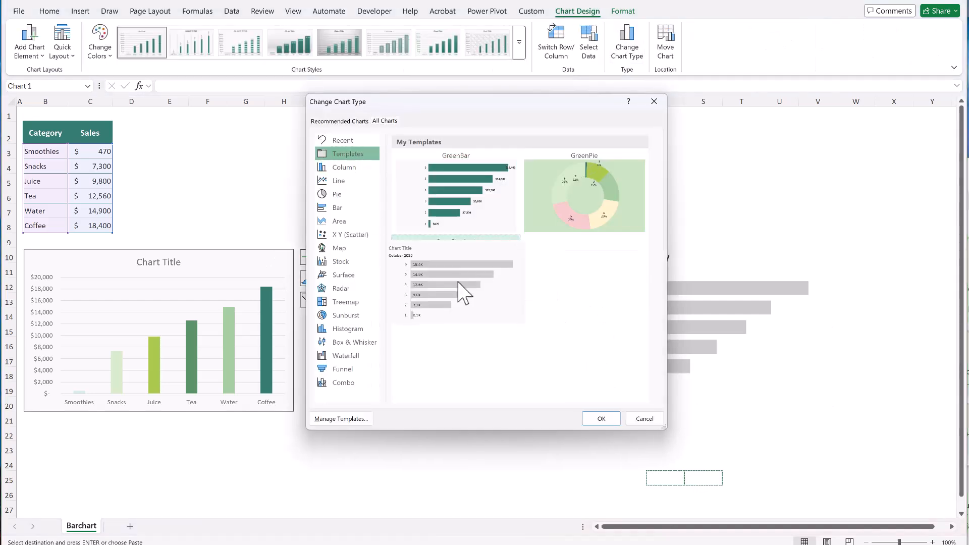
left_click(601, 419)
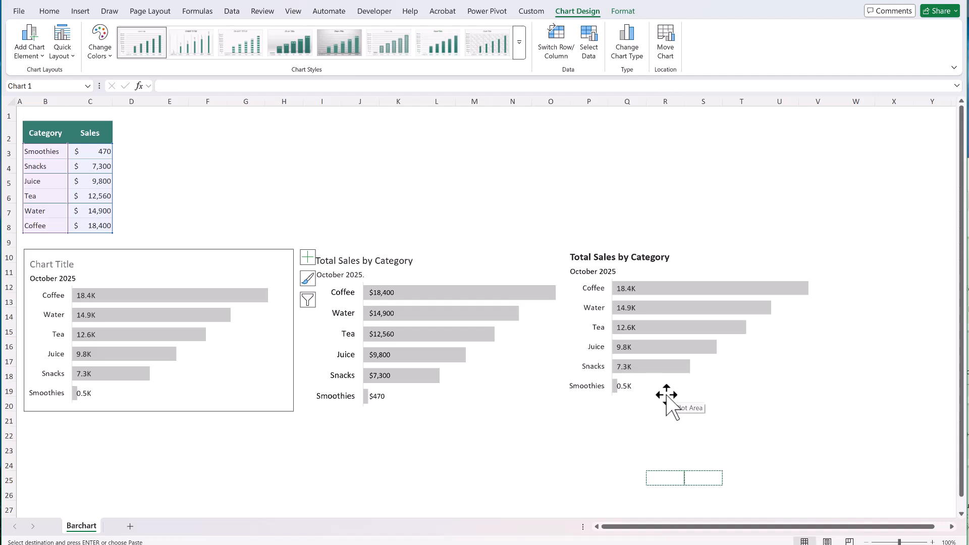
key("ctrl+z")
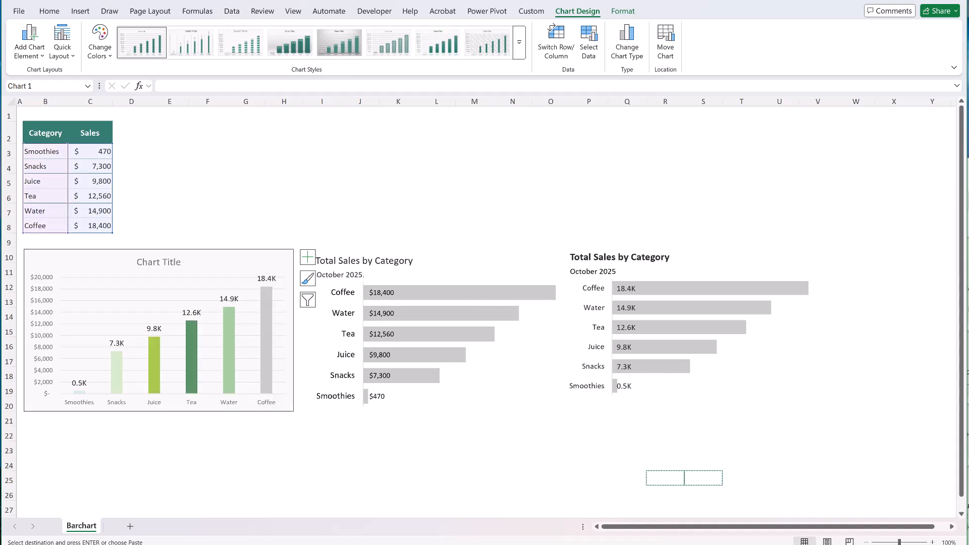